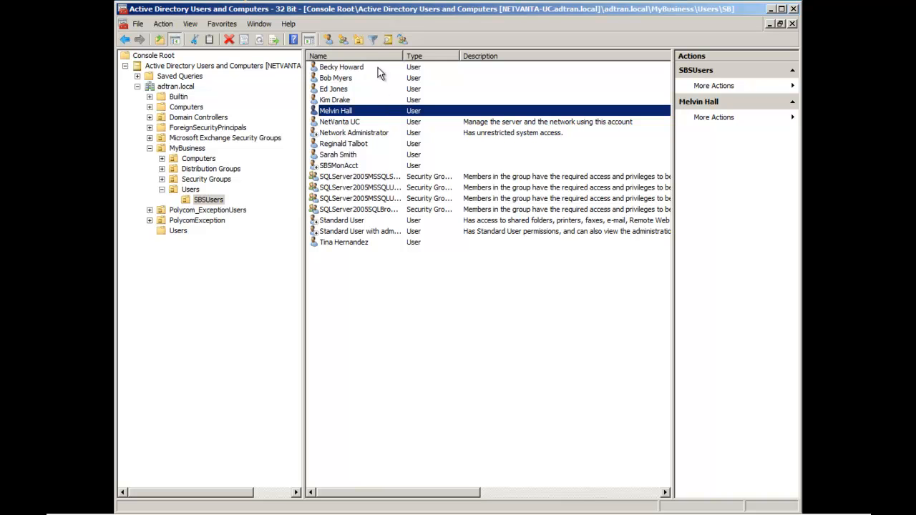
Open the user's account properties at the NetVanta UC tab.
double_click(369, 112)
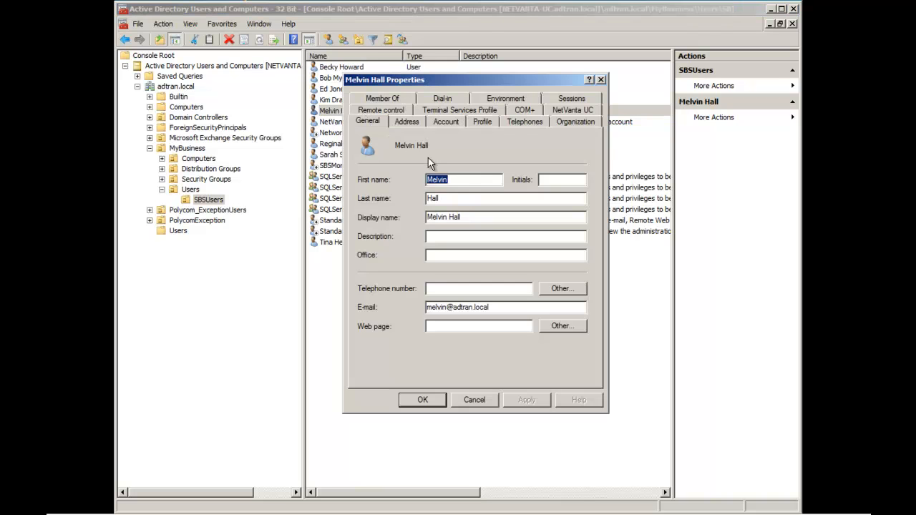
click(577, 111)
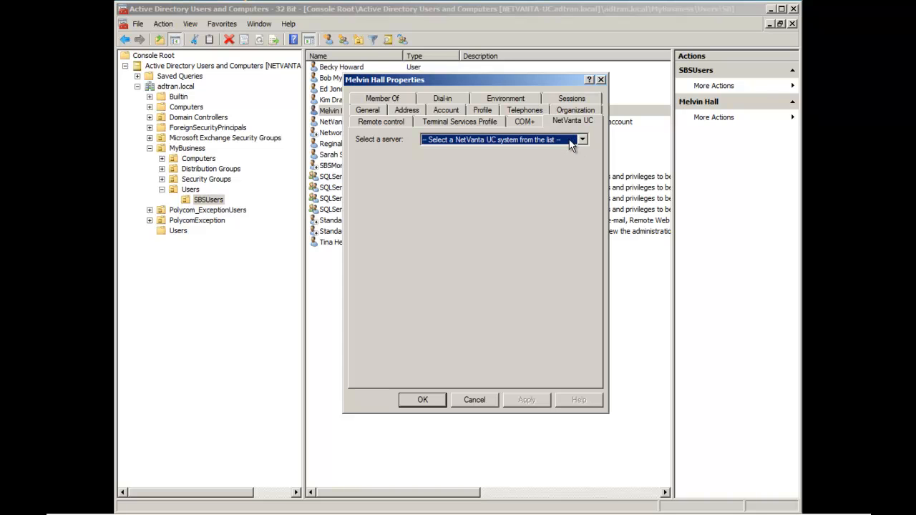
Choose NetVanta UC Server as the user's UC server.
click(559, 141)
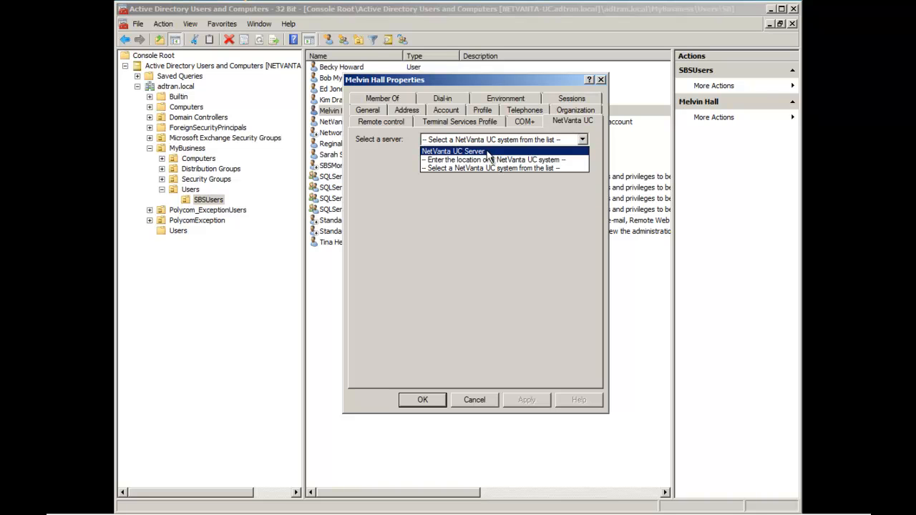
click(483, 151)
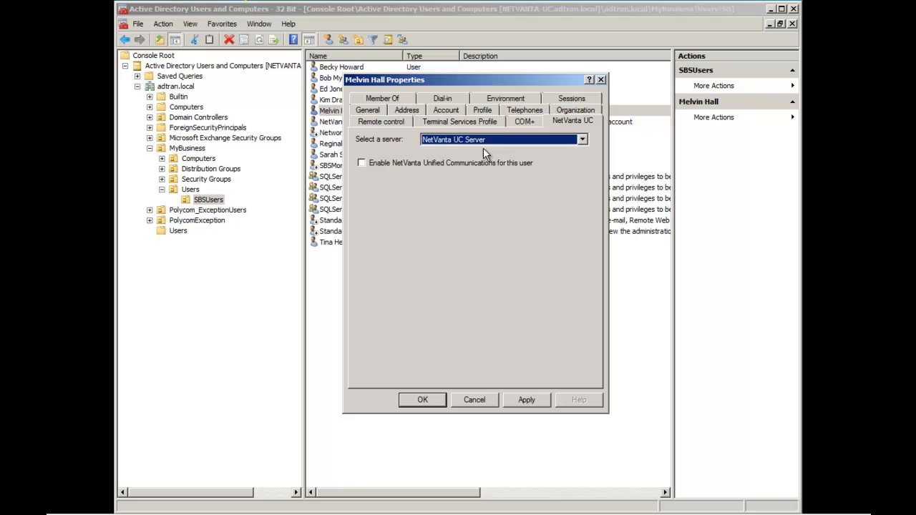
Enable NetVanta Unified Communications for the user and review its name, authentication and Exchange store values.
click(433, 163)
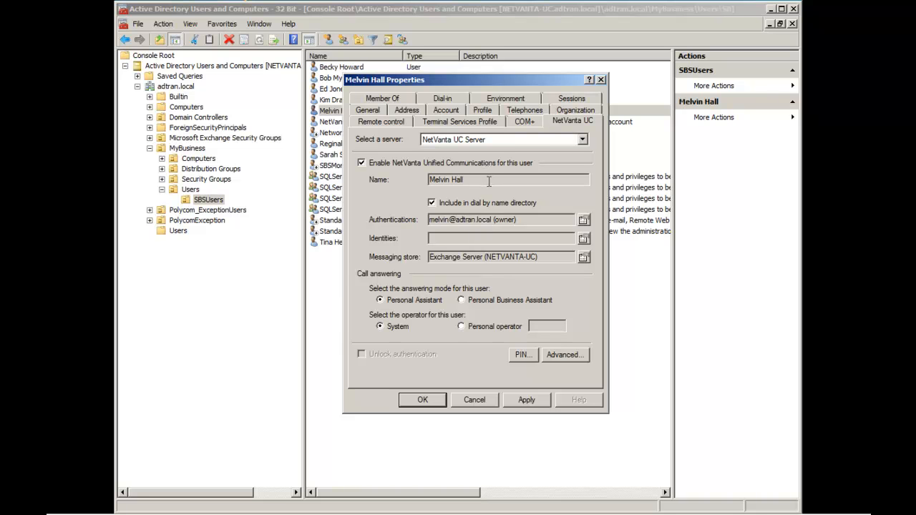
drag(461, 180, 424, 180)
click(466, 181)
drag(533, 224, 431, 219)
click(492, 257)
drag(559, 257, 416, 260)
click(463, 255)
click(482, 238)
click(584, 239)
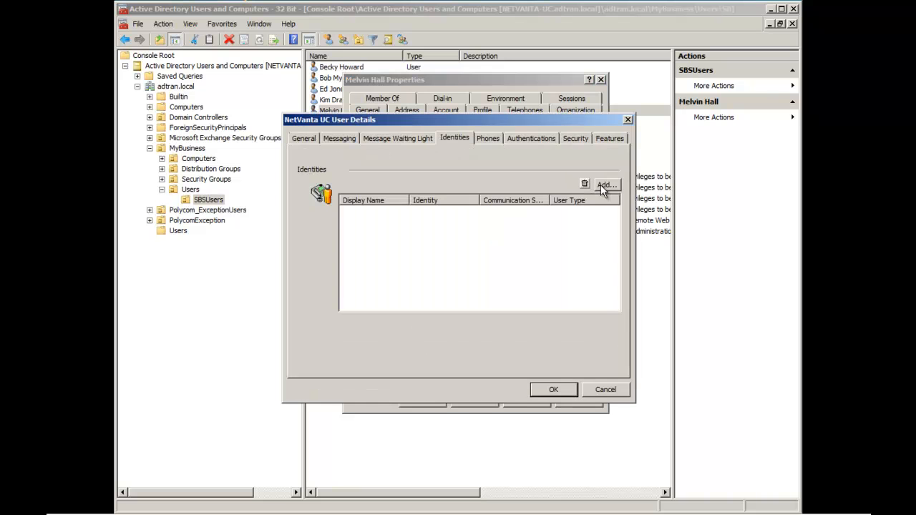
Start a new identity on the NetVanta ECS communication system with the User class.
click(605, 185)
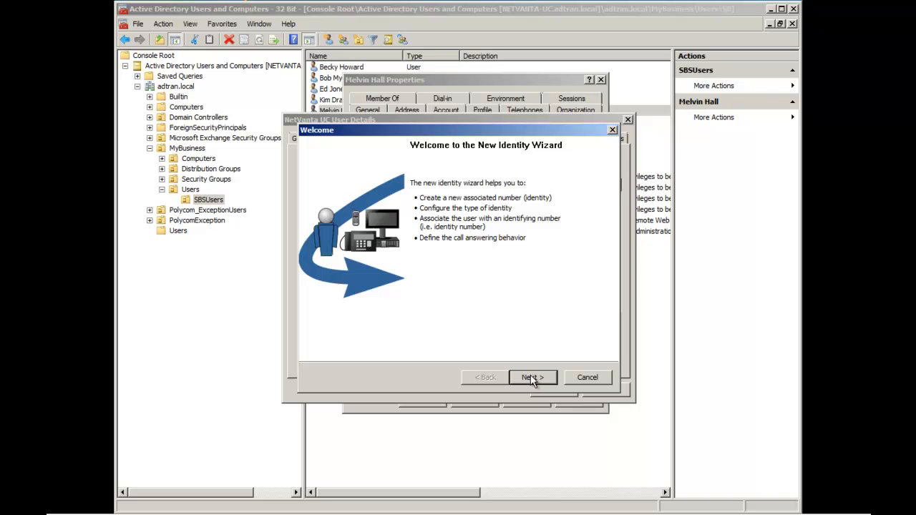
click(530, 378)
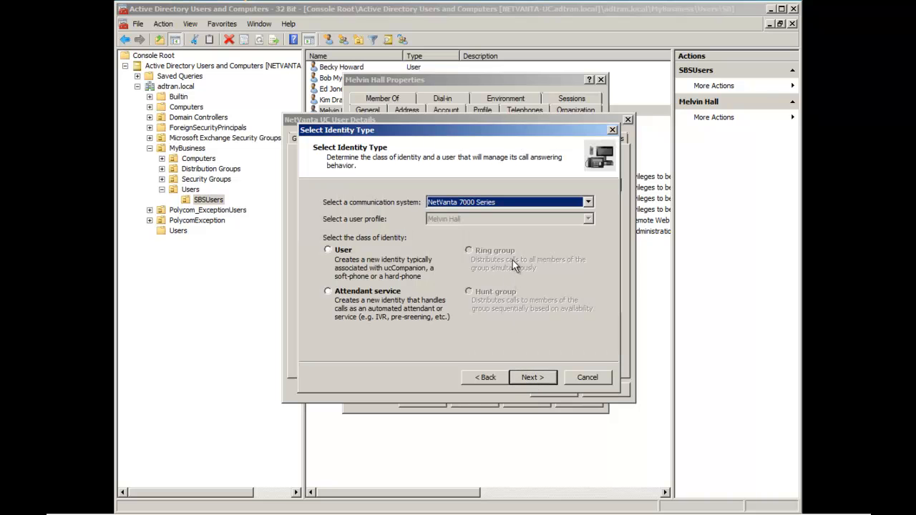
click(485, 205)
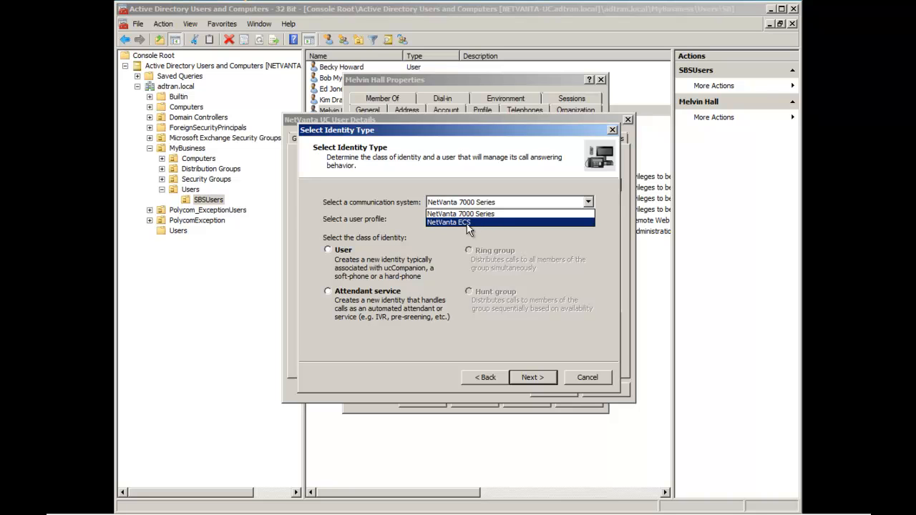
click(467, 223)
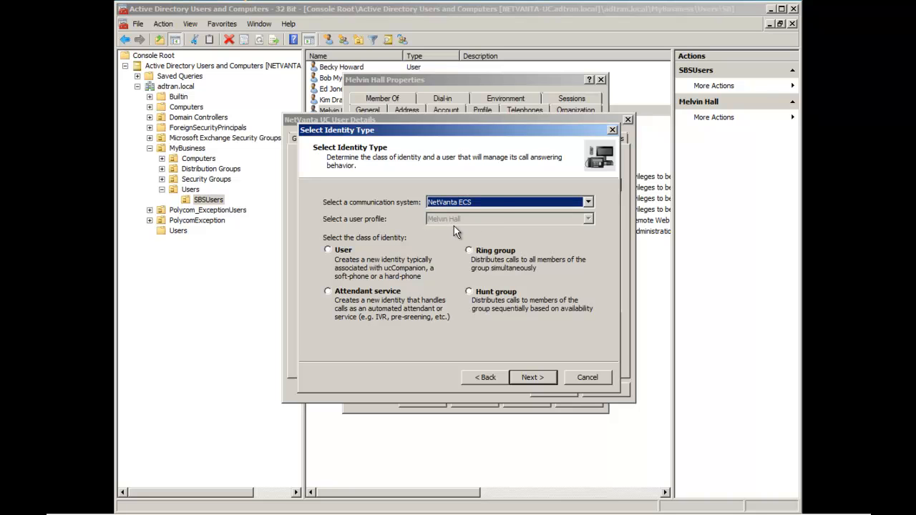
click(351, 254)
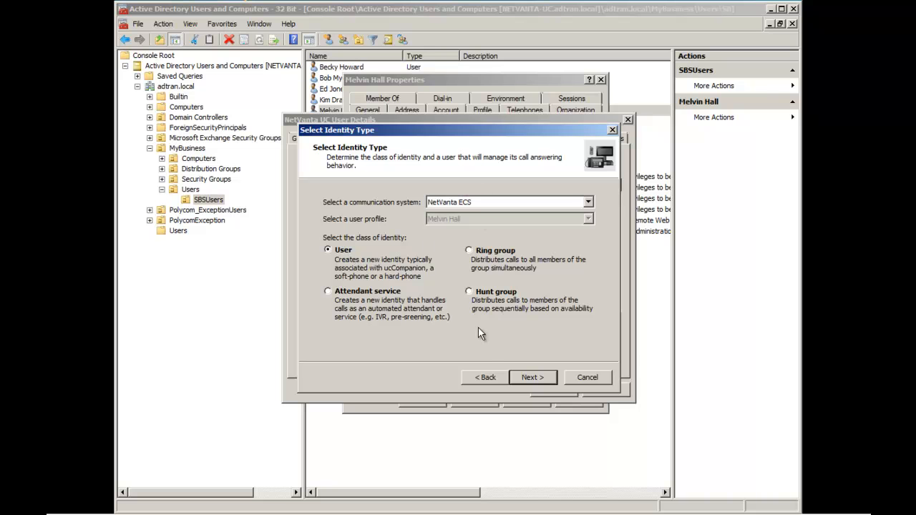
click(532, 377)
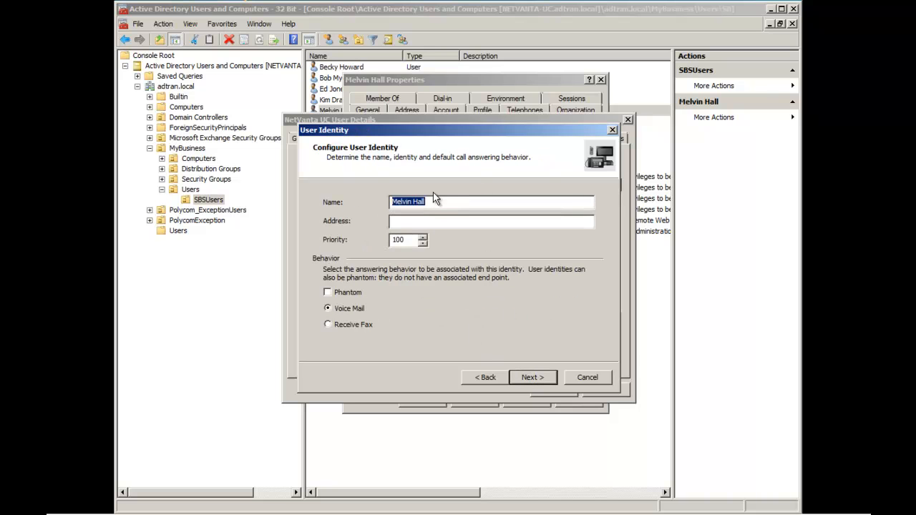
Give the identity address 308, set its SIP password, and finish the wizard.
click(426, 221)
text(308)
click(539, 378)
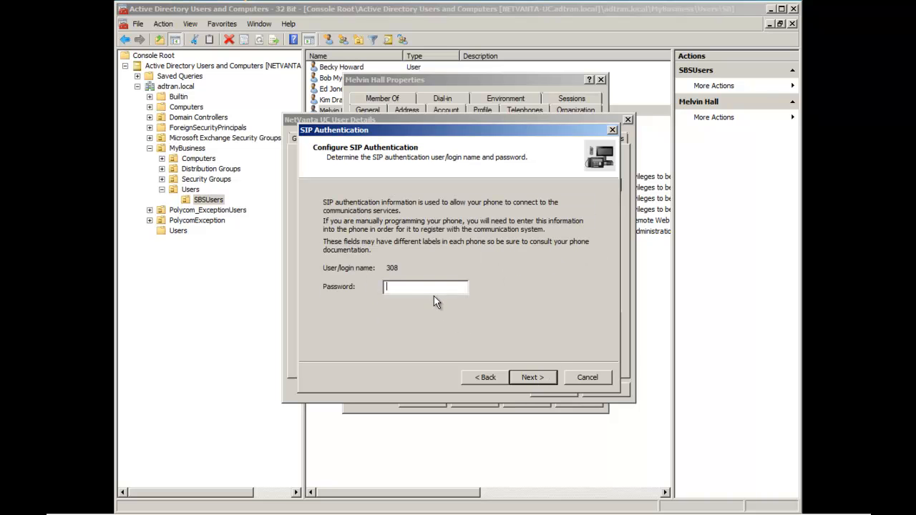
click(533, 378)
click(534, 378)
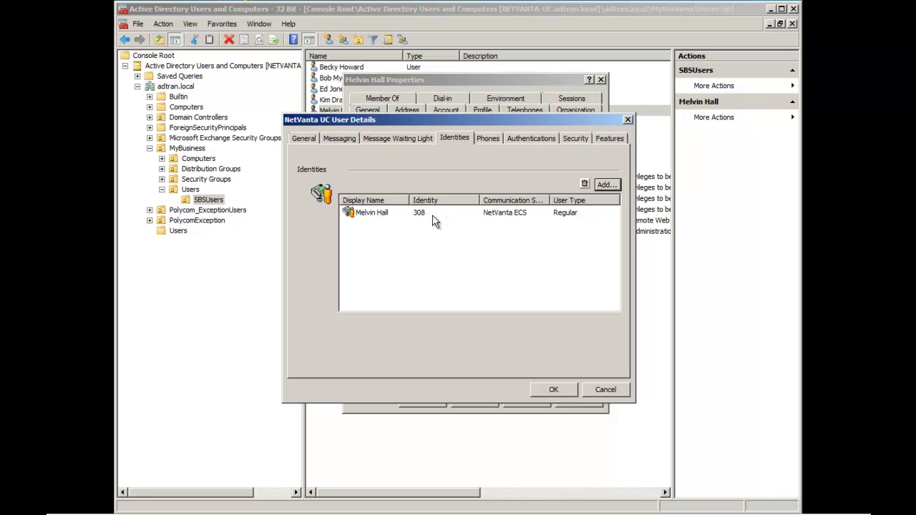
Assign the existing ADTRAN IP712 phone to the user's identity 308.
click(486, 140)
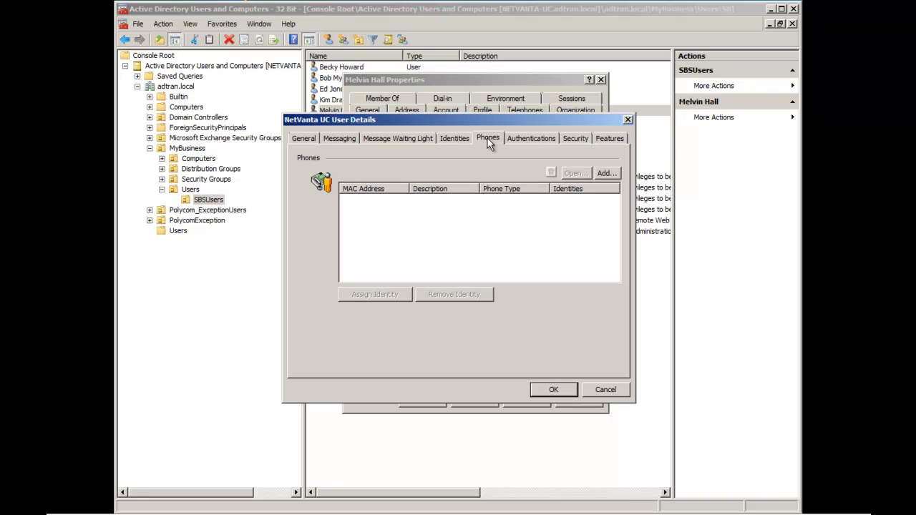
click(607, 174)
click(392, 210)
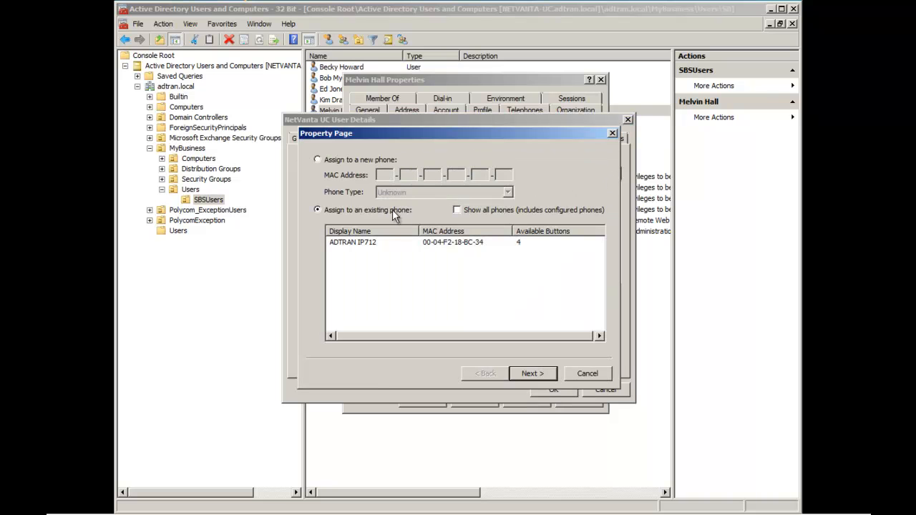
click(449, 242)
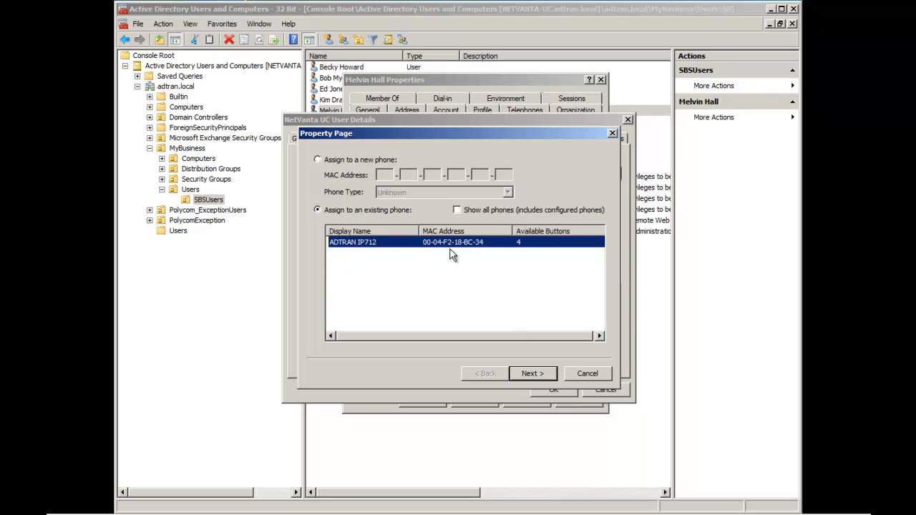
click(541, 375)
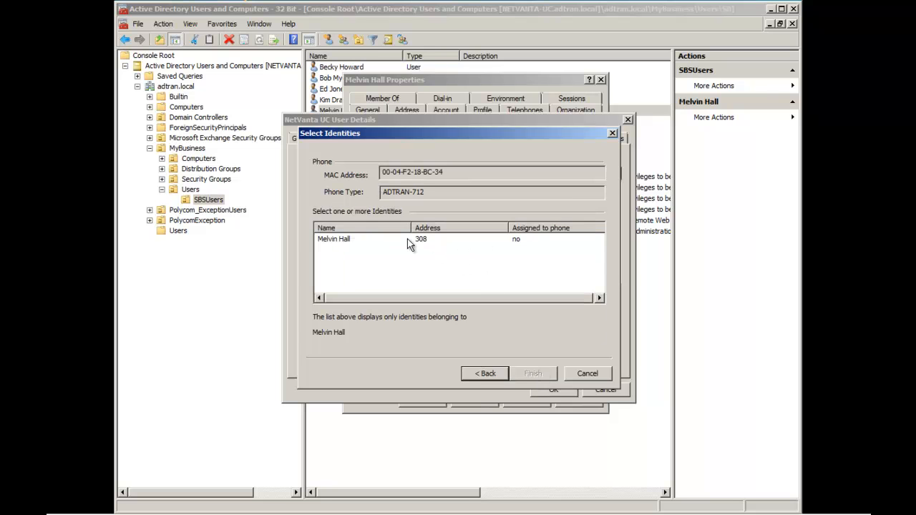
click(366, 241)
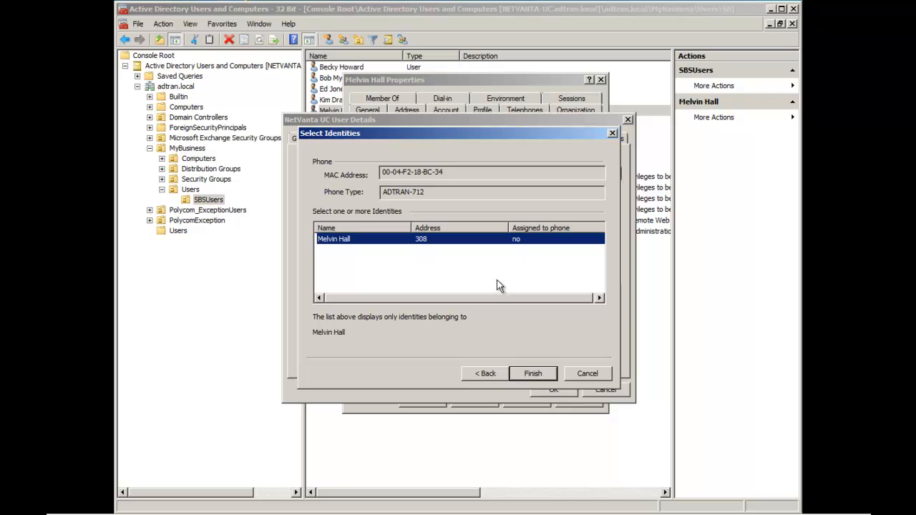
click(528, 374)
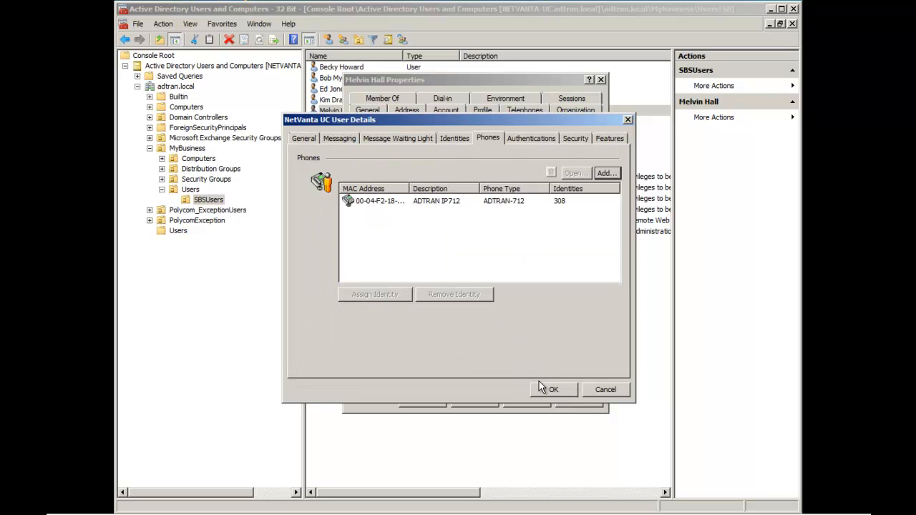
Save the UC user details and return to the presentation's Benefits slide.
click(551, 389)
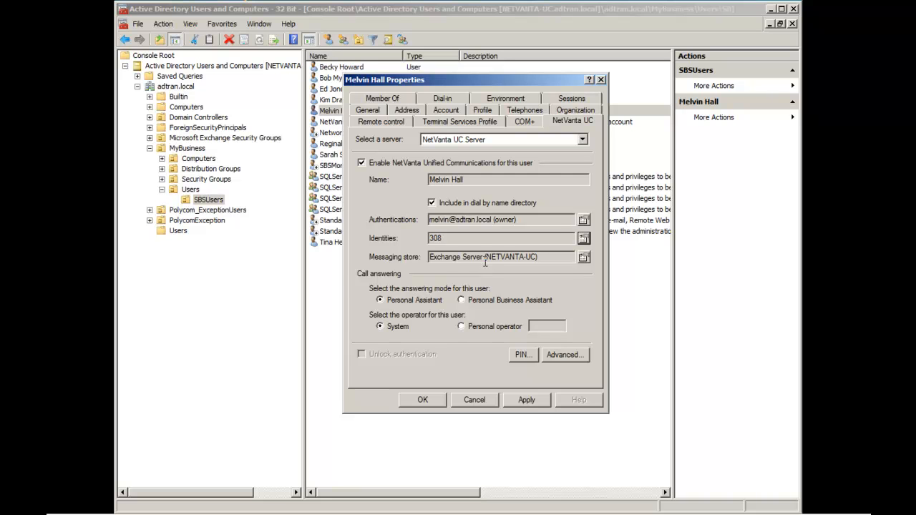
key(alt+Tab)
key(alt+Tab)
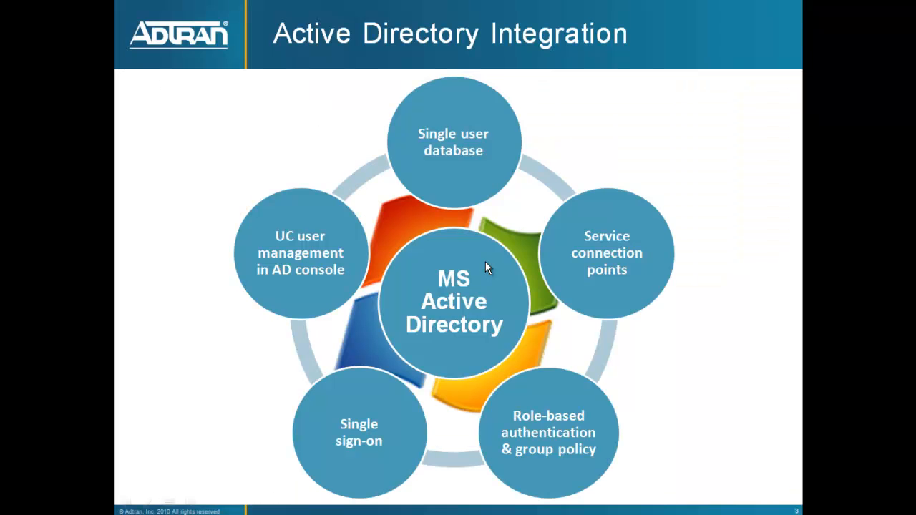
click(486, 261)
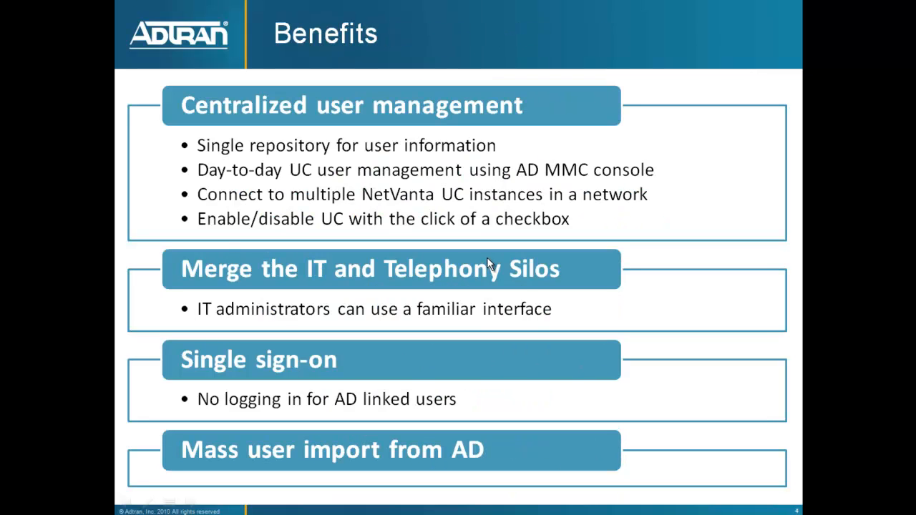